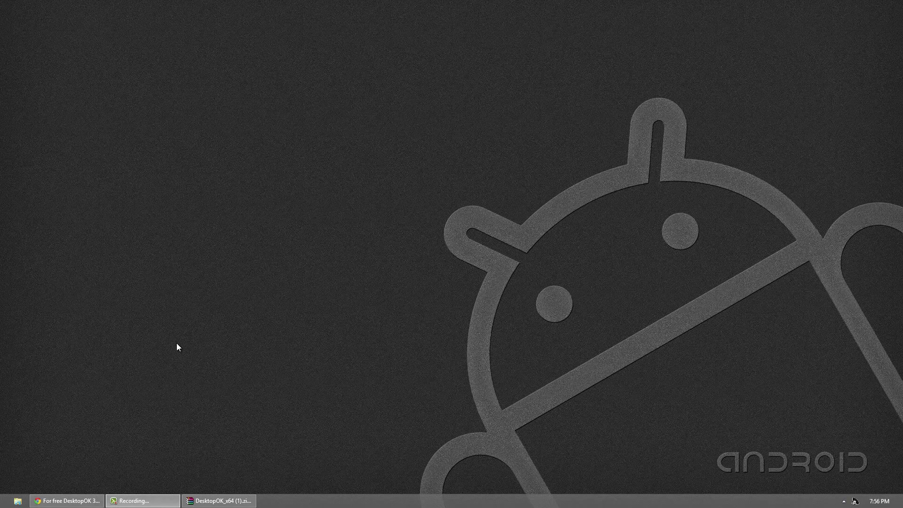
- Turn on View > Show desktop icons from the desktop's right-click menu
right_click(193, 264)
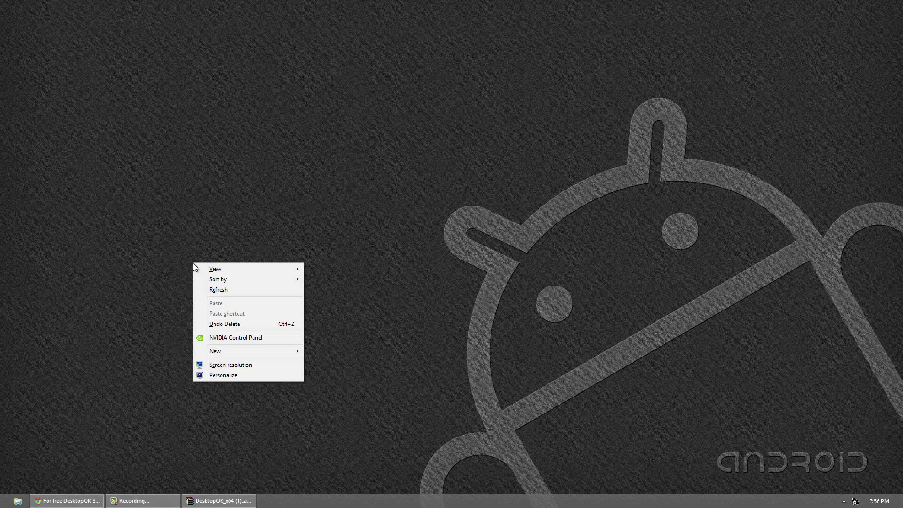
mouse_move(244, 269)
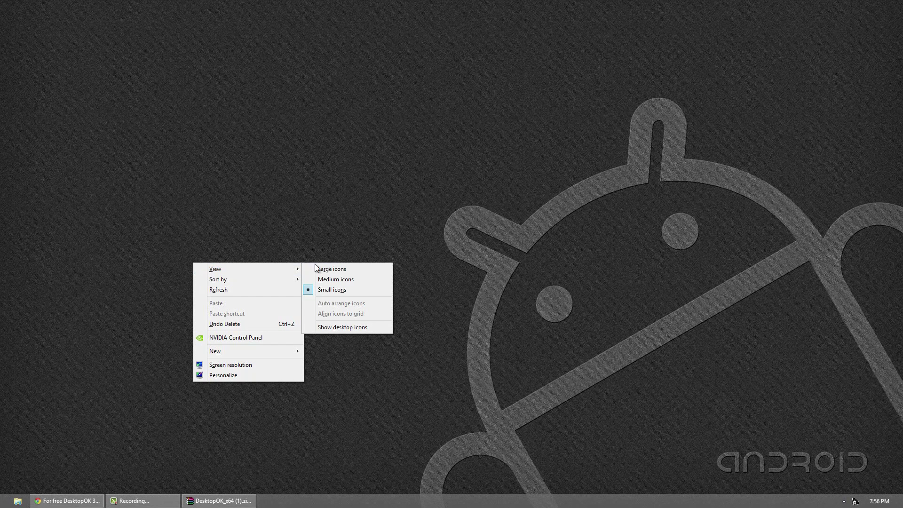
left_click(358, 328)
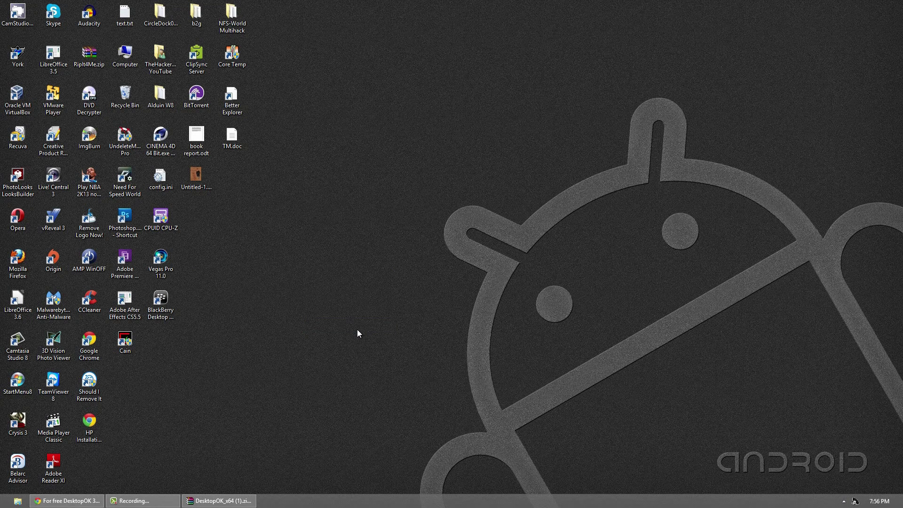
- Return Chrome to the DesktopOK download page, minimize it, and run DesktopOK_x64.exe from the WinRAR archive
left_click(68, 500)
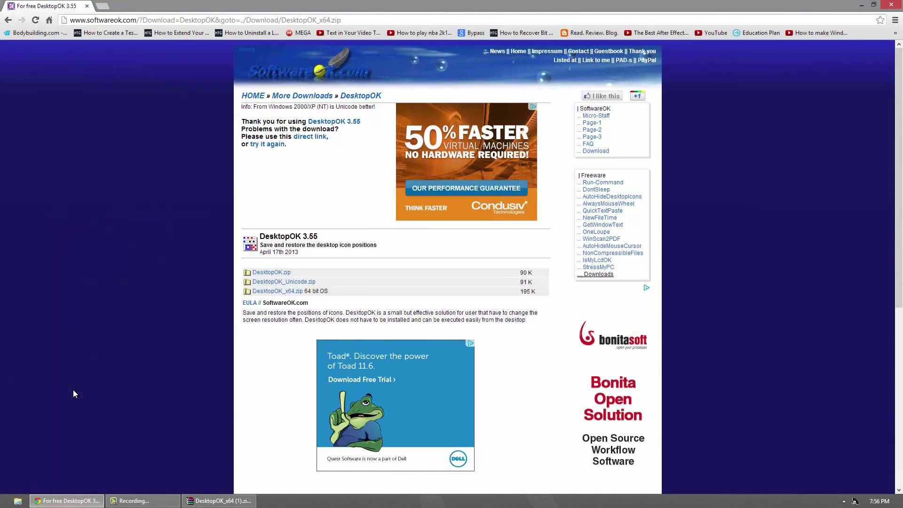
left_click(11, 20)
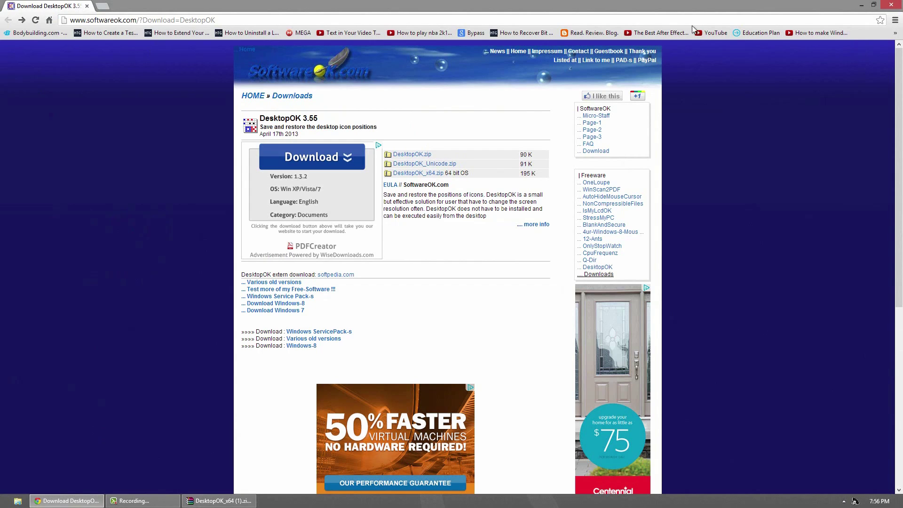
left_click(863, 5)
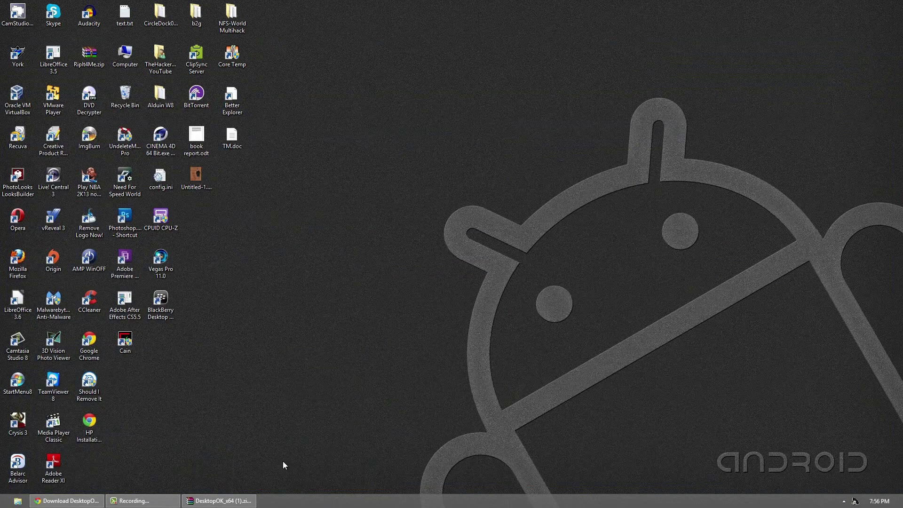
left_click(219, 501)
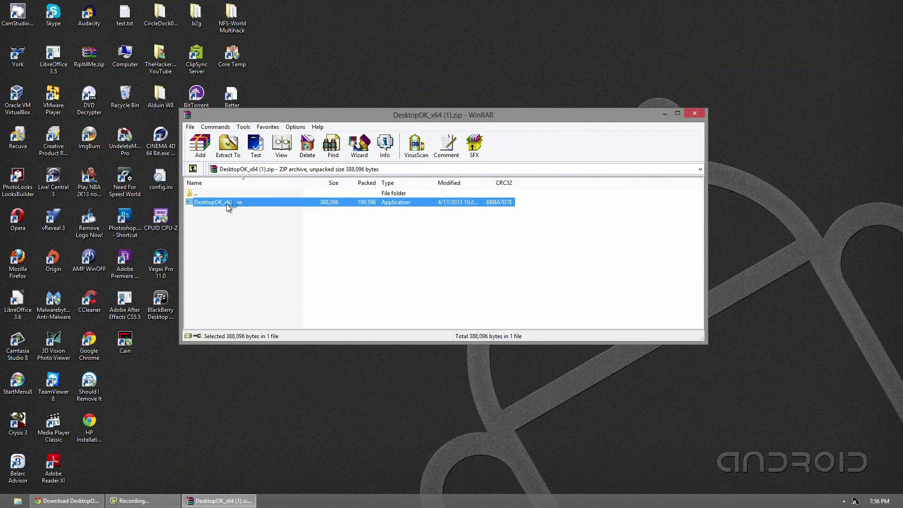
double_click(226, 204)
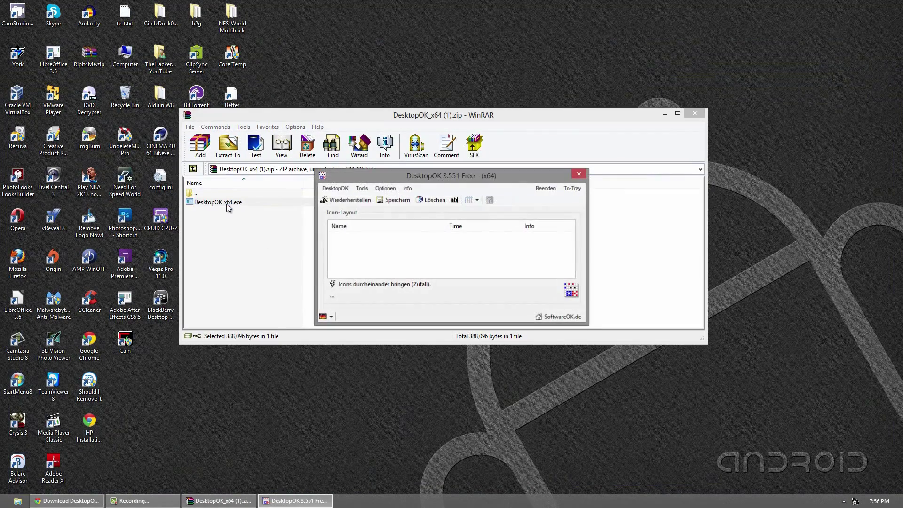
- Minimize WinRAR, set DesktopOK's language to English, and close the Options menu unchanged
left_click(664, 114)
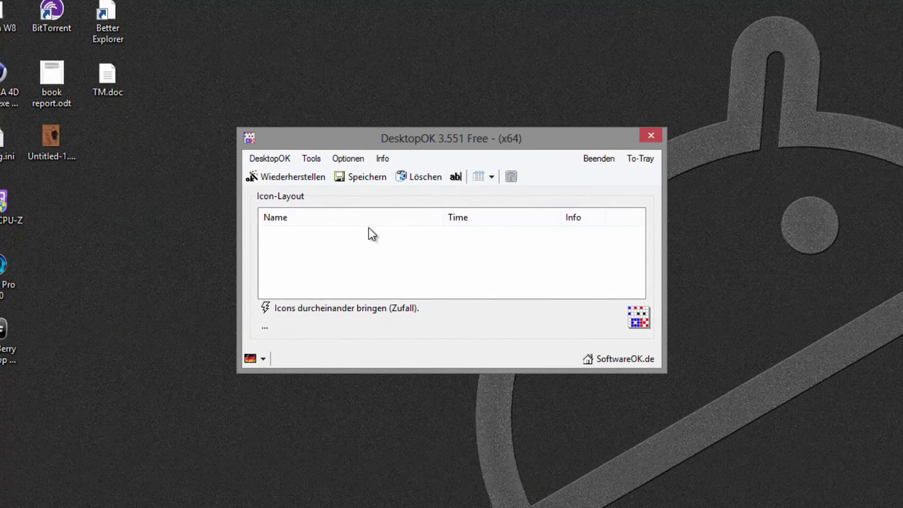
left_click(263, 359)
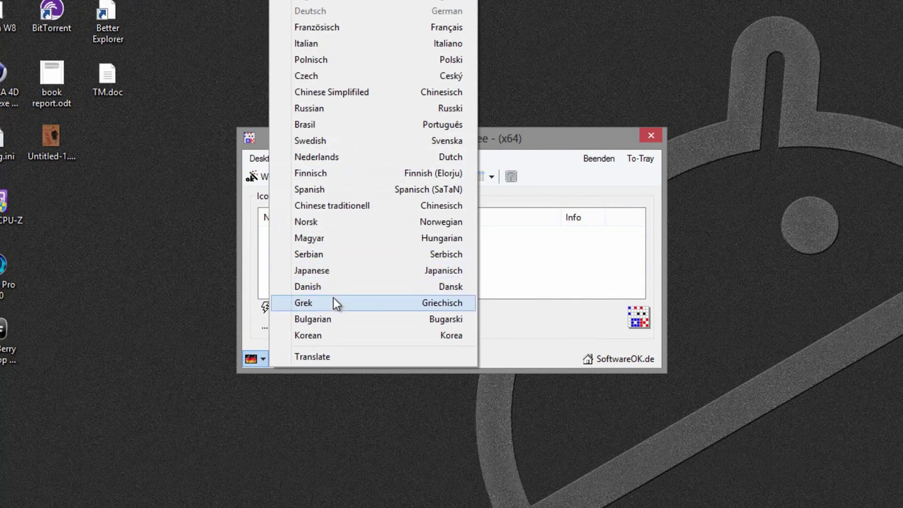
left_click(346, 3)
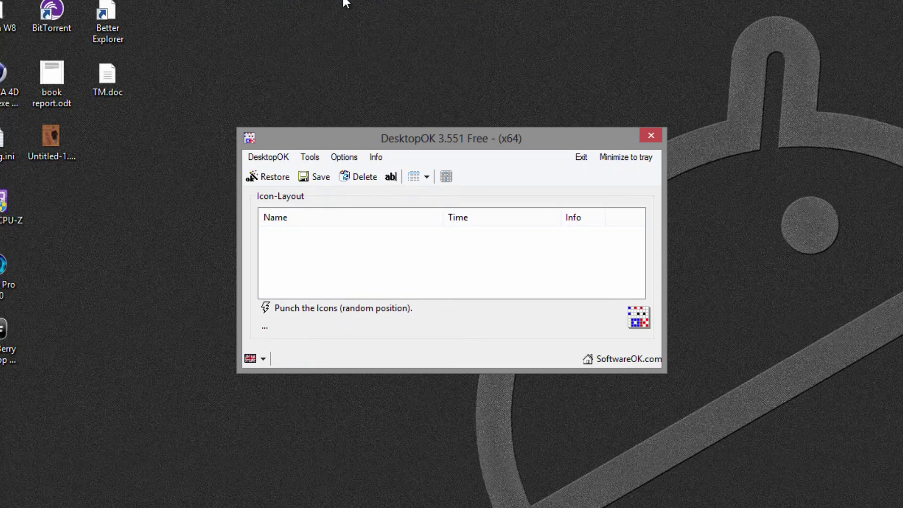
left_click(341, 153)
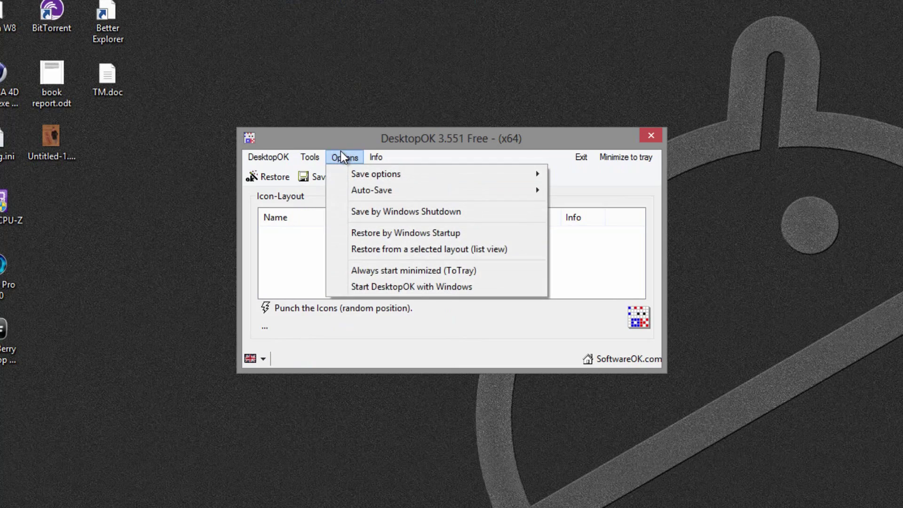
left_click(268, 278)
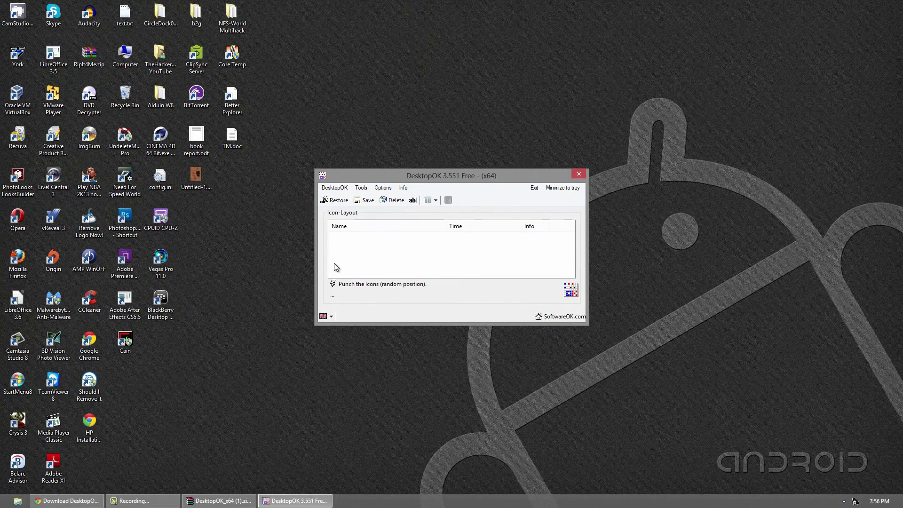
- Save the current icon layout, rename it 'setup 1', and move the DesktopOK window lower
left_click(365, 201)
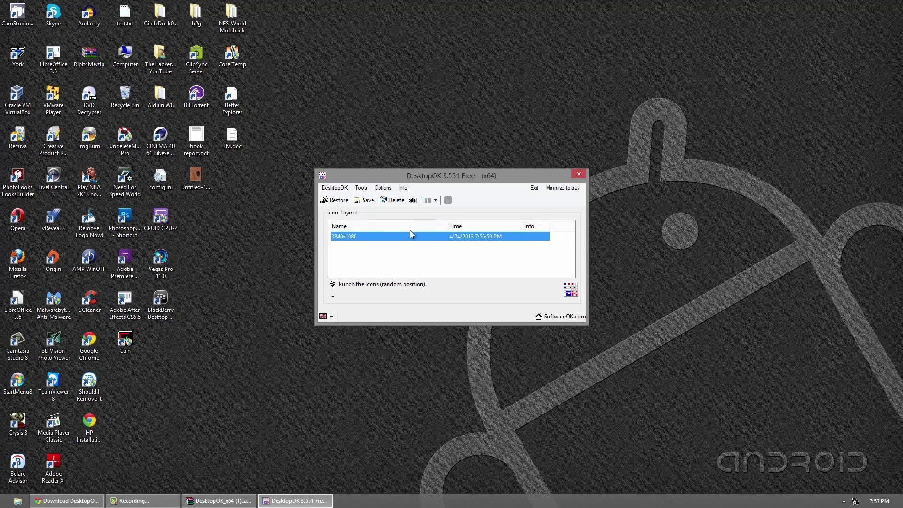
left_click(413, 202)
type("setup 1")
key("Return")
left_click_drag(441, 182, 443, 295)
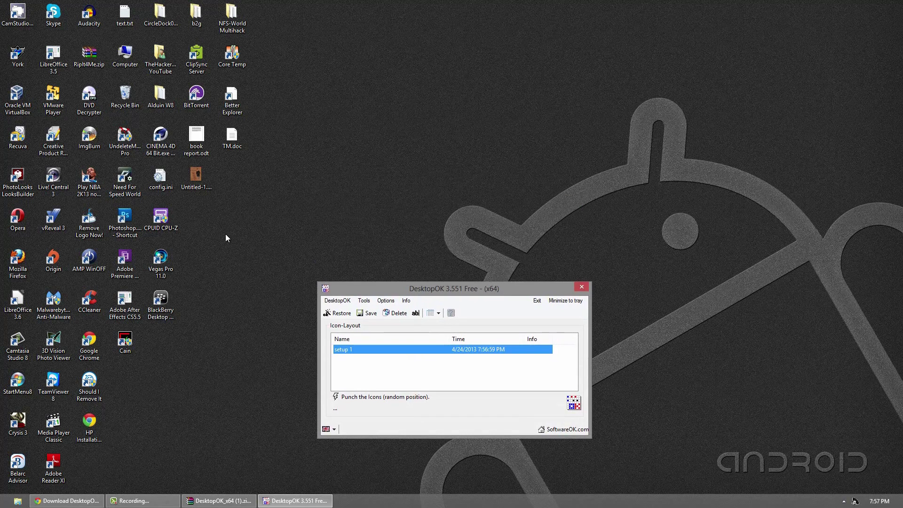
- Move a block of desktop icons to the top right and save that arrangement as layout 3840x1080
mouse_move(271, 216)
left_mouse_down()
mouse_move(191, 187)
mouse_move(34, 65)
mouse_move(21, 21)
mouse_move(587, 35)
mouse_move(577, 42)
left_mouse_up()
left_click(476, 88)
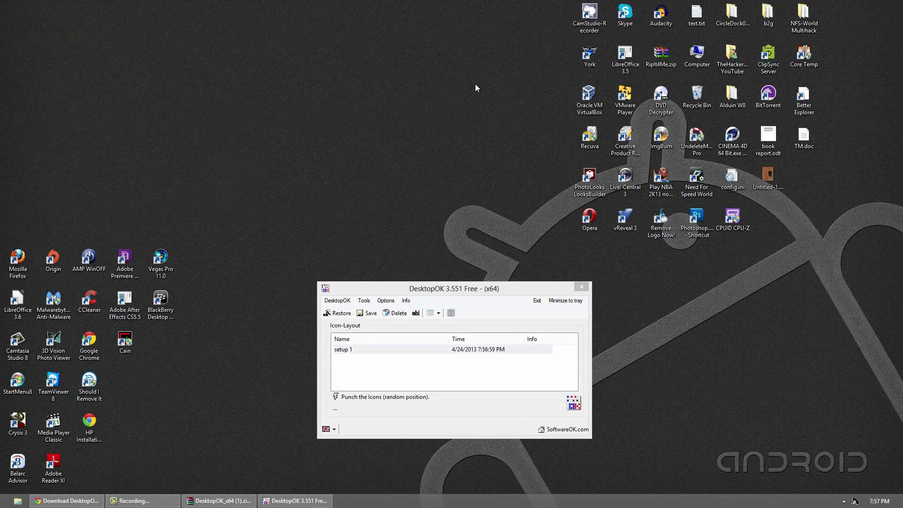
left_click(461, 295)
left_click(368, 312)
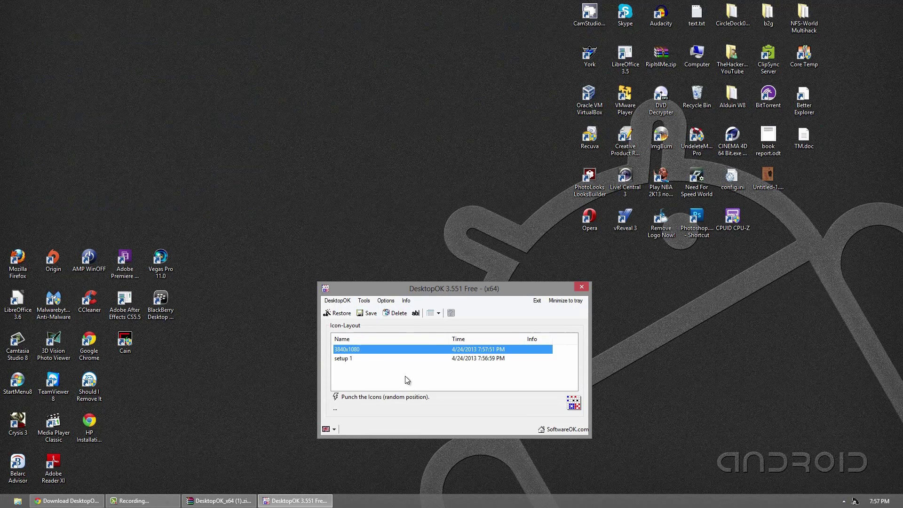
- Restore the setup 1 layout so the icons return to their original left-side positions
left_click(365, 360)
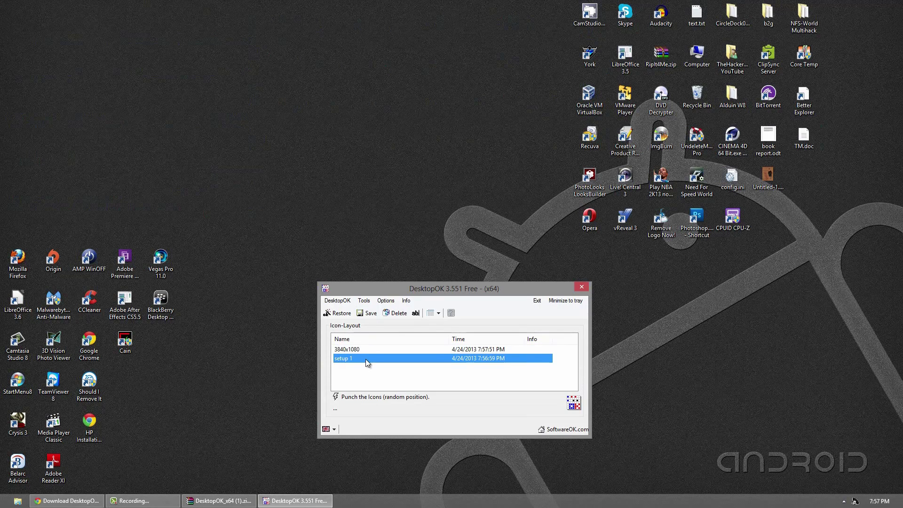
left_click(339, 313)
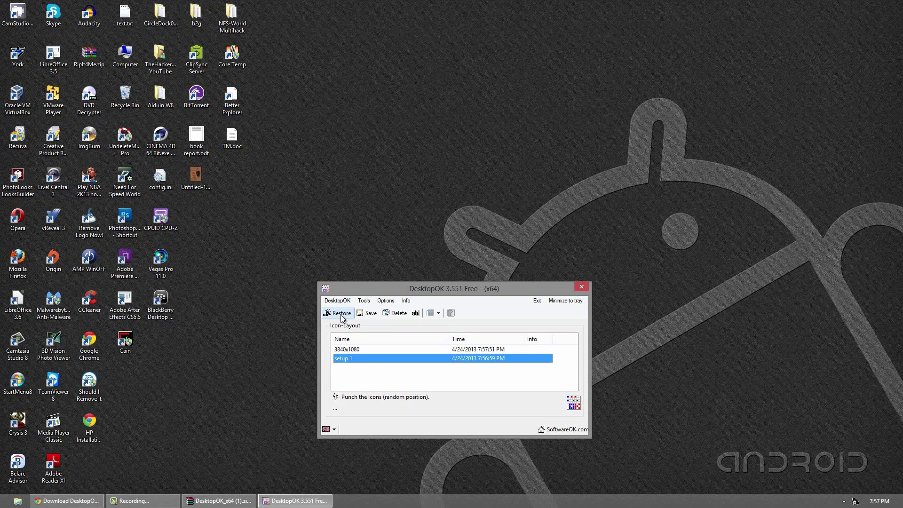
left_click(364, 374)
- Swap the positions of Untitled-1.jpg, Need For Speed World, Play NBA 2K13 and config.ini on the desktop
left_click(363, 349)
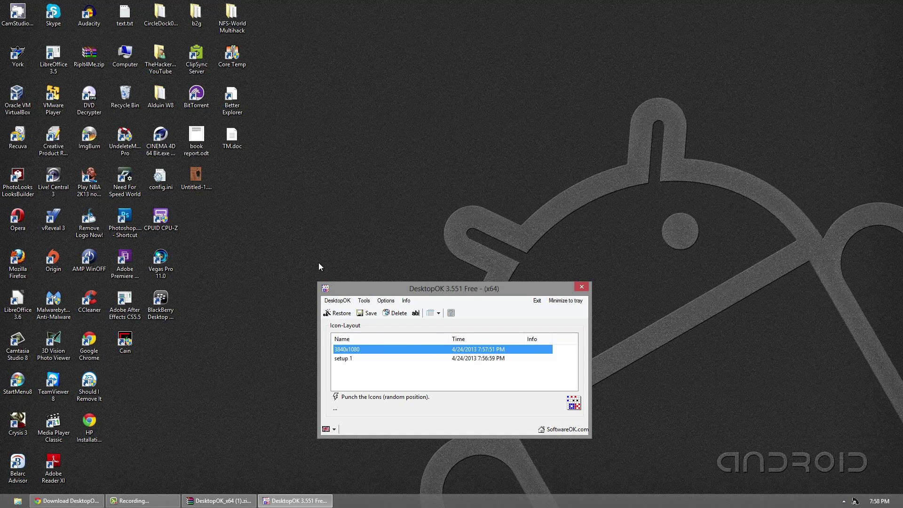
left_click(272, 236)
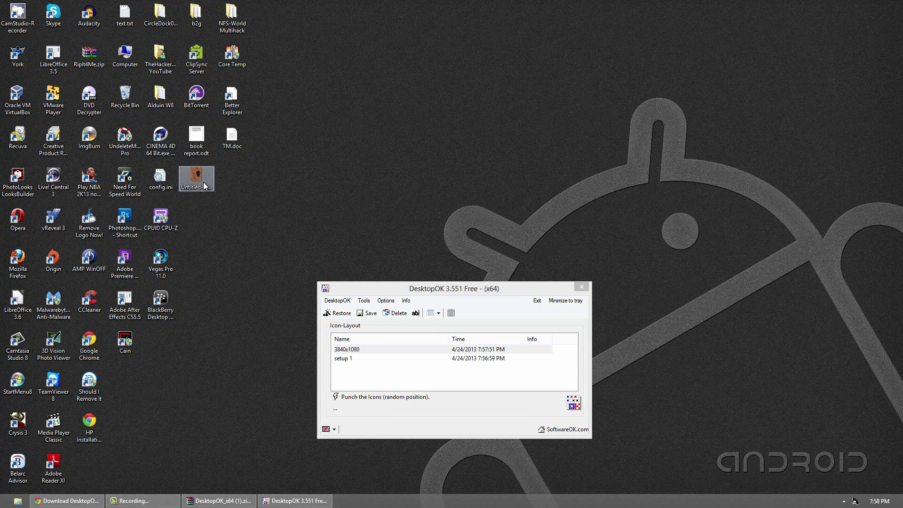
left_click_drag(203, 182, 316, 147)
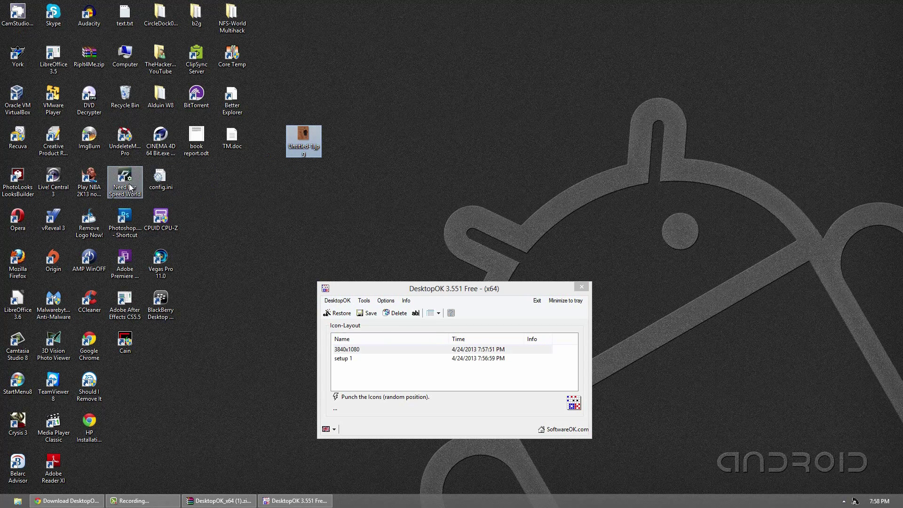
left_click_drag(211, 178, 265, 187)
left_click_drag(303, 137, 162, 181)
left_click_drag(241, 185, 141, 188)
left_click_drag(267, 179, 193, 183)
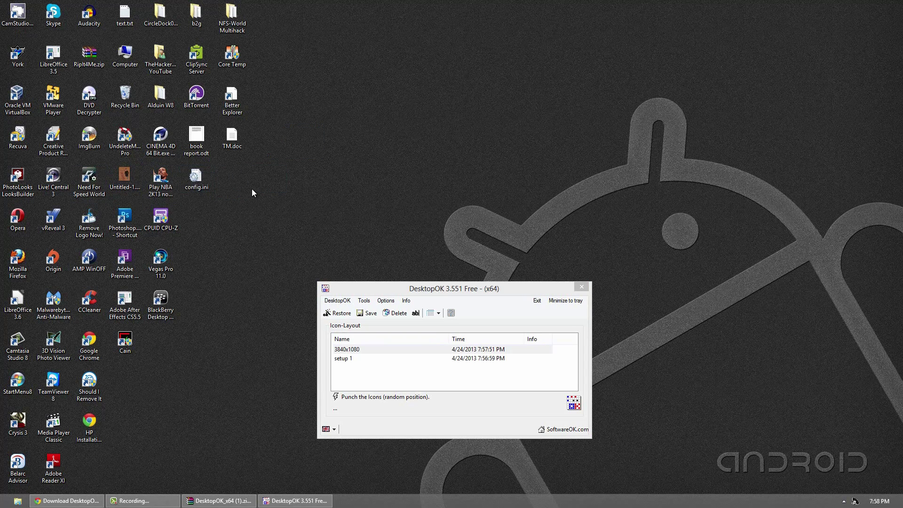
- Save this arrangement as layout '3840x1080 1', then restore setup 1
left_click(367, 313)
left_click(356, 368)
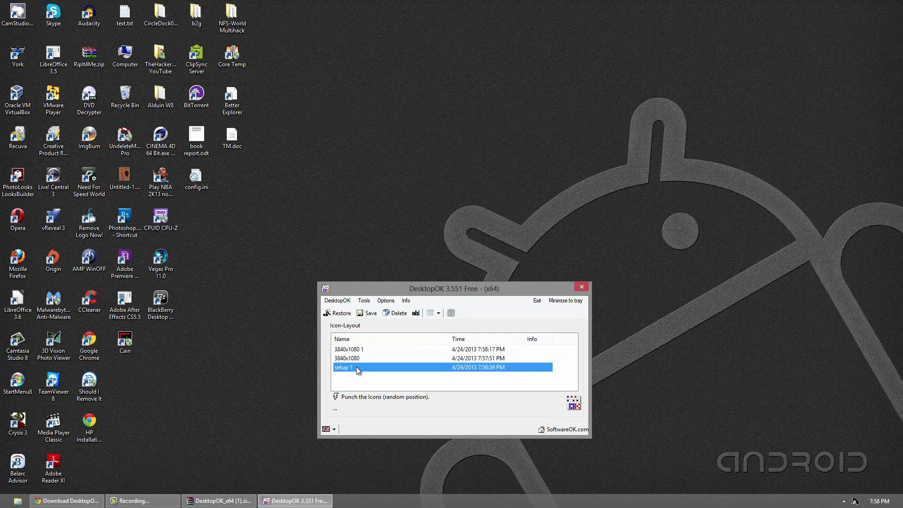
left_click(340, 314)
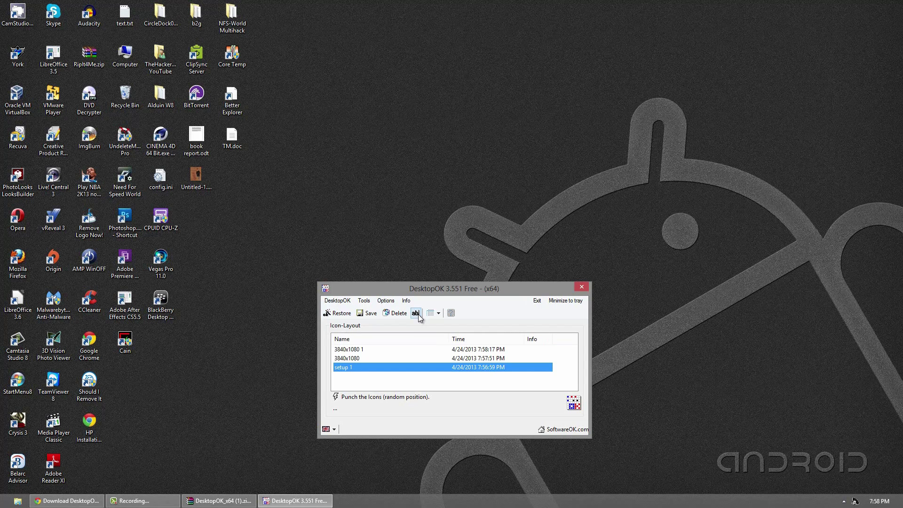
- Delete layout '3840x1080 1', randomly scatter icons with Punch the Icons, then restore setup 1
left_click(387, 350)
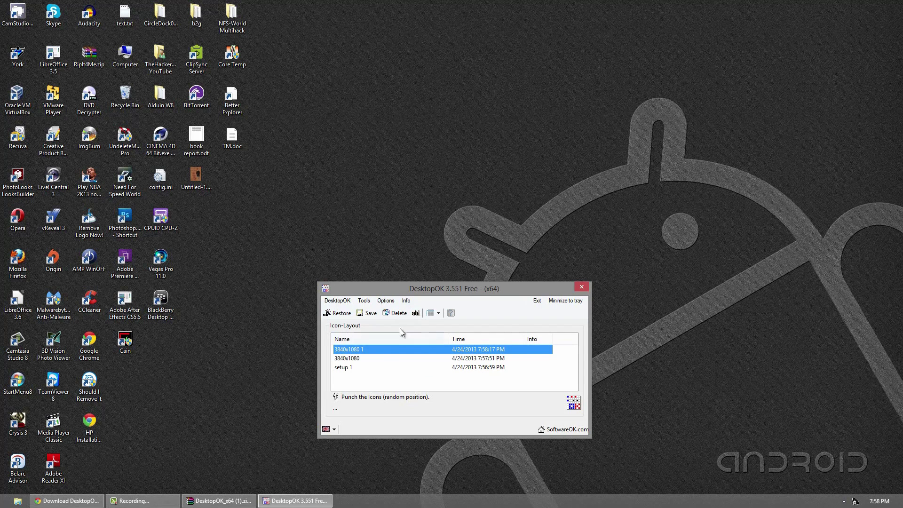
left_click(397, 313)
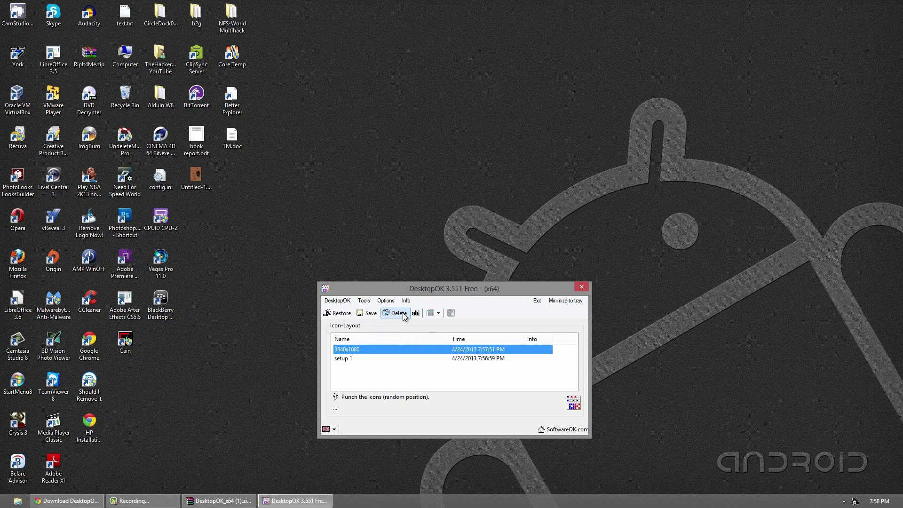
left_click(368, 397)
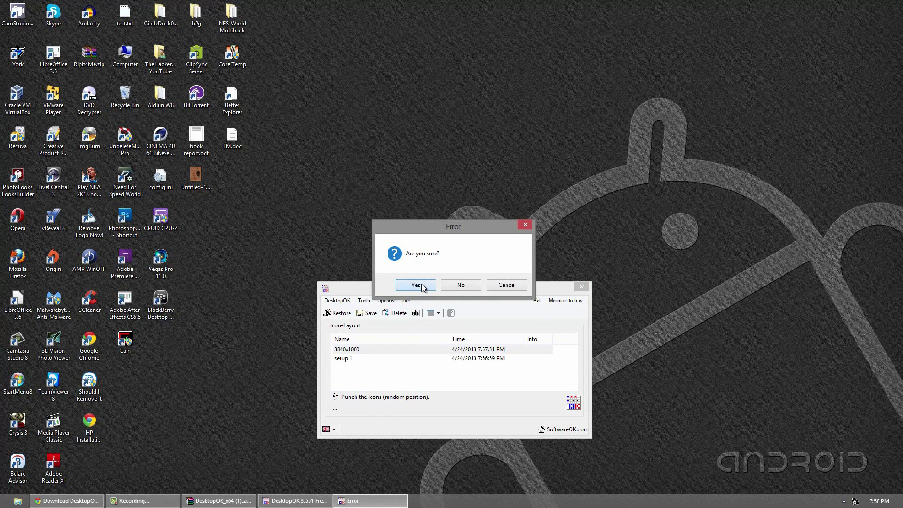
left_click(421, 285)
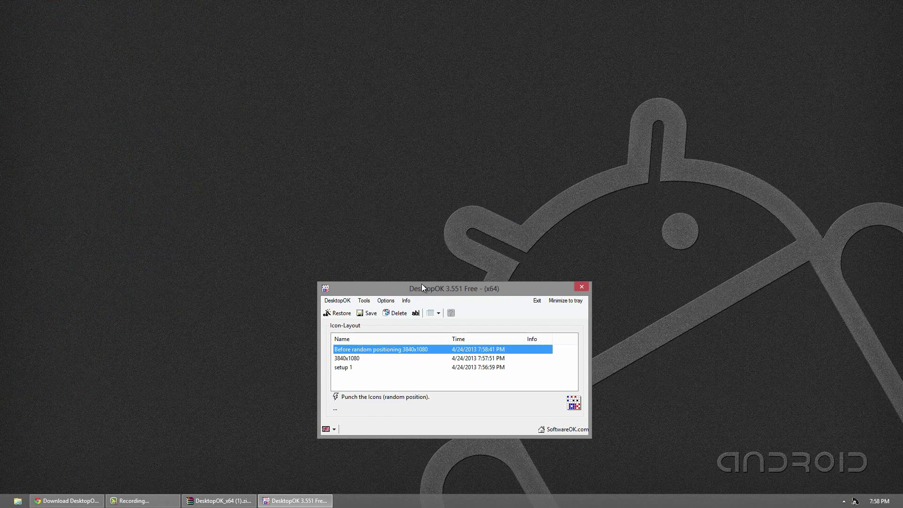
left_click(356, 370)
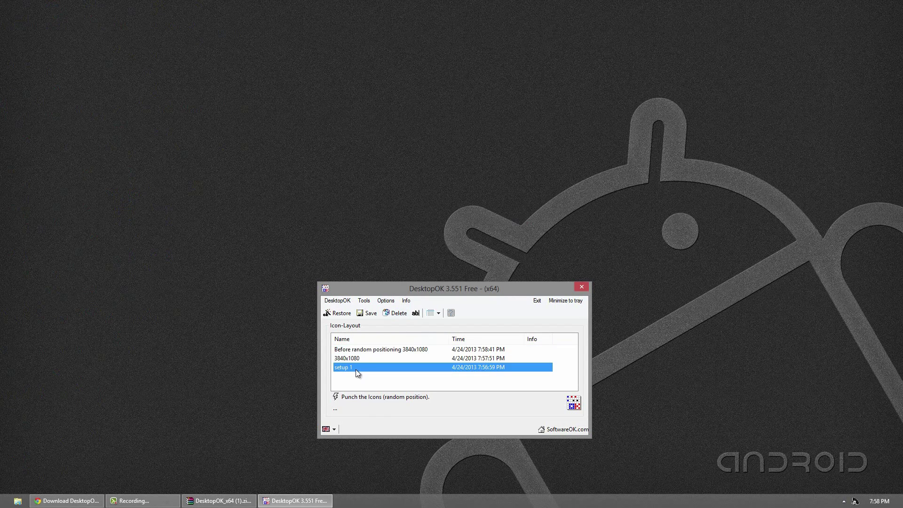
left_click(343, 317)
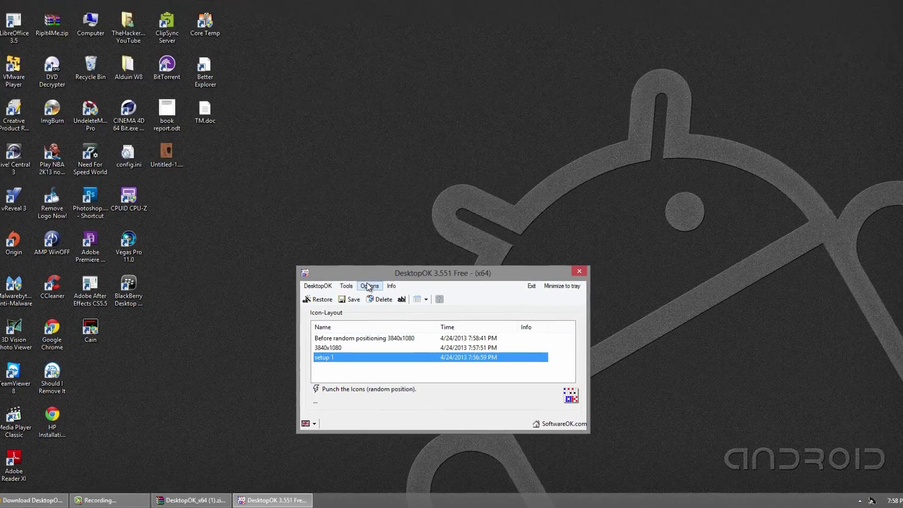
left_click(301, 227)
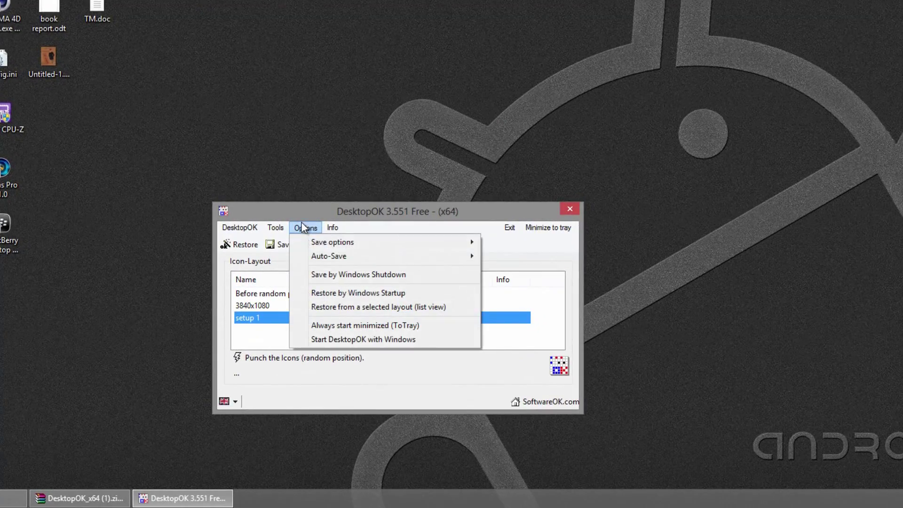
mouse_move(333, 243)
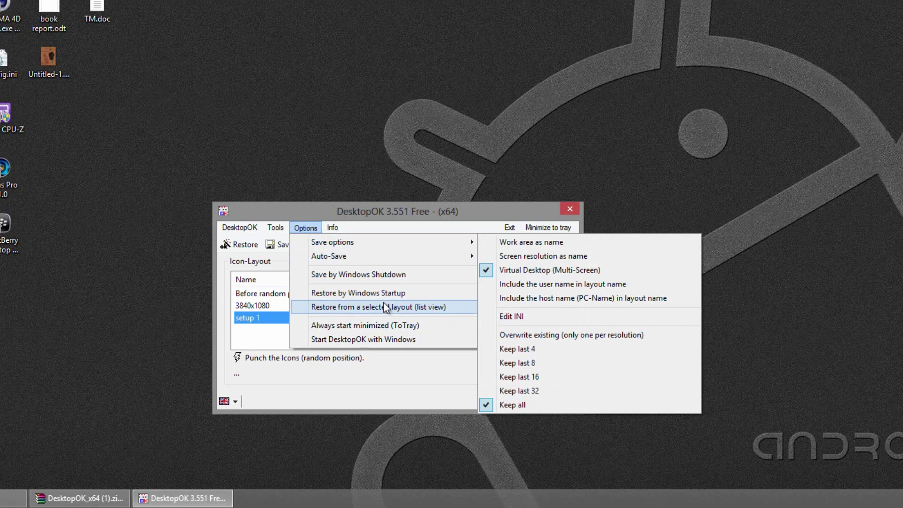
mouse_move(389, 256)
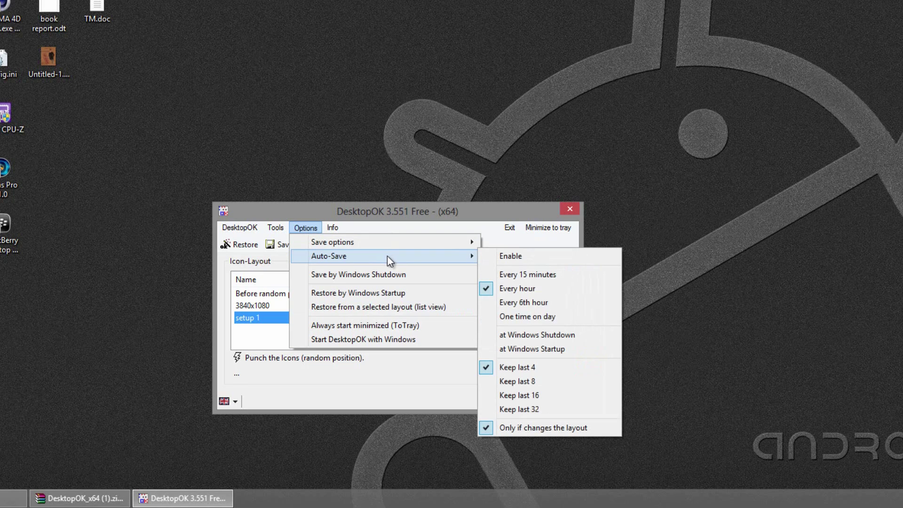
left_click(258, 336)
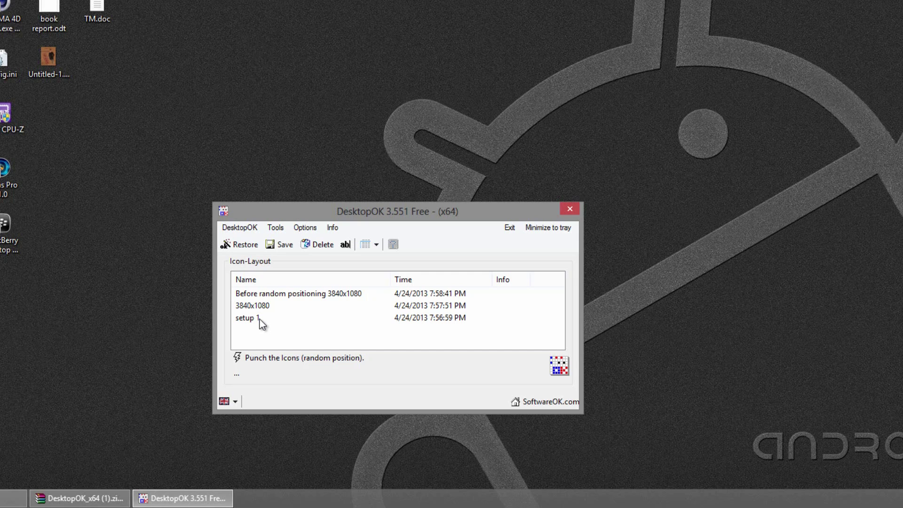
left_click(548, 228)
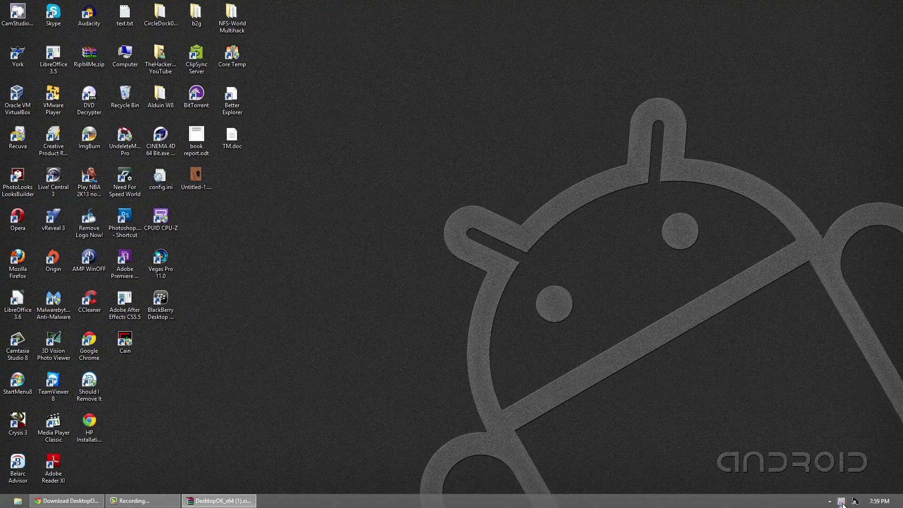
- From the tray menu, restore the 3840x1080 layout and then setup 1
left_click(841, 501)
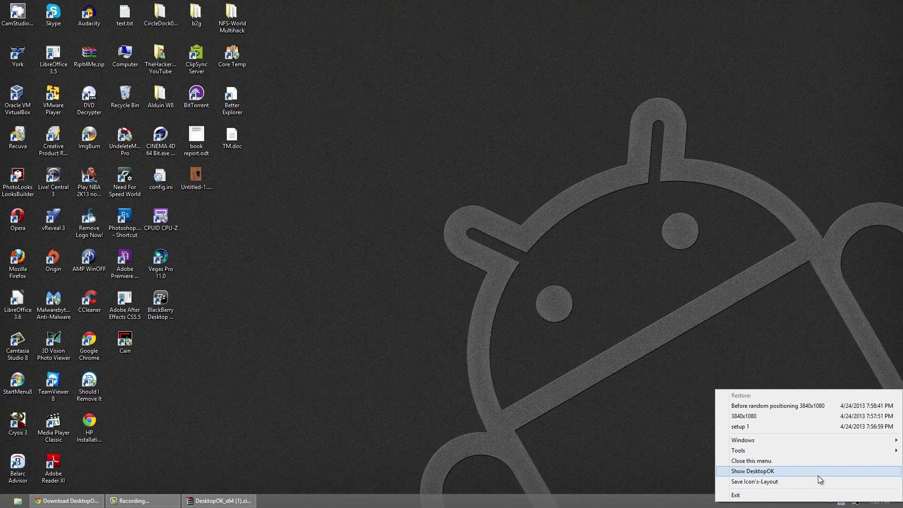
left_click(814, 416)
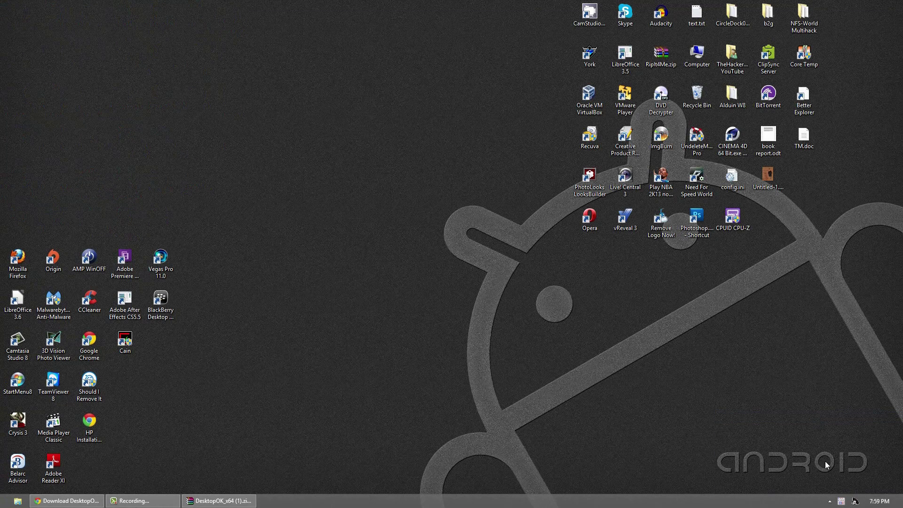
left_click(841, 503)
left_click(834, 429)
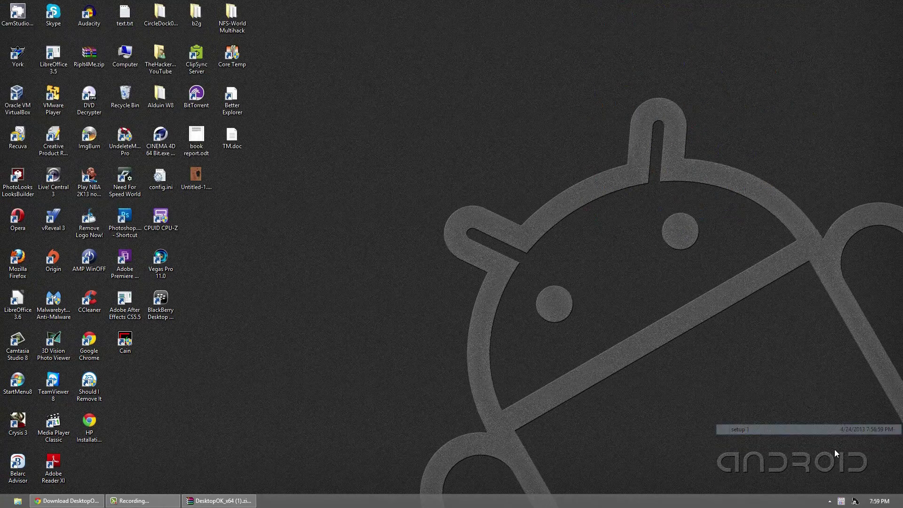
- Save the current icons as a new layout '3840x1080 1' from the tray and reopen the main window
left_click(841, 503)
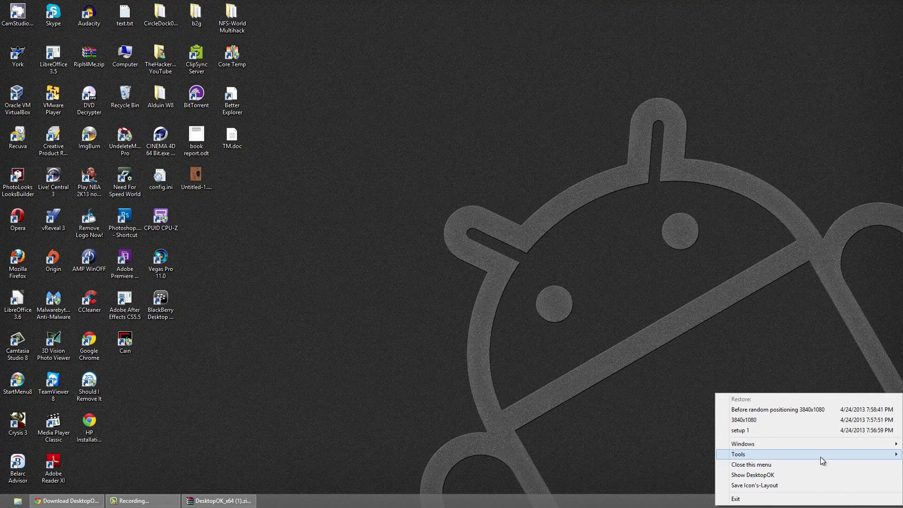
left_click(814, 486)
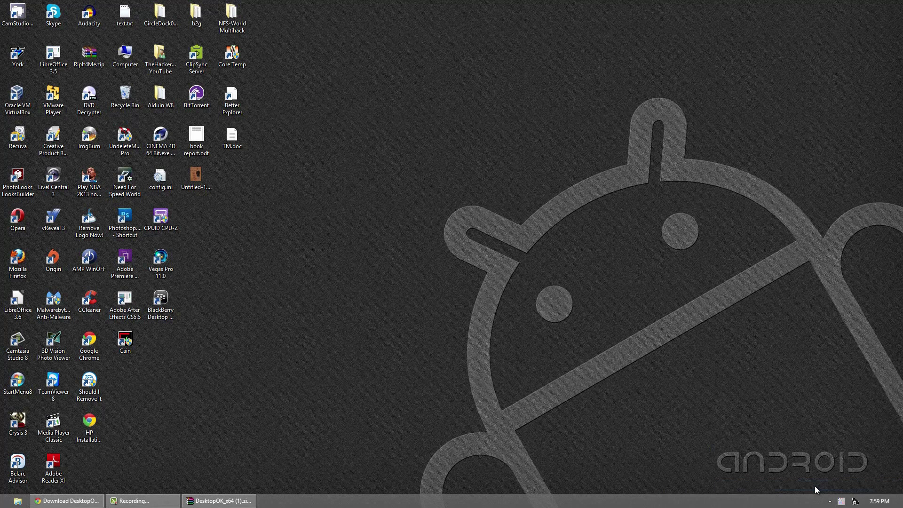
double_click(840, 502)
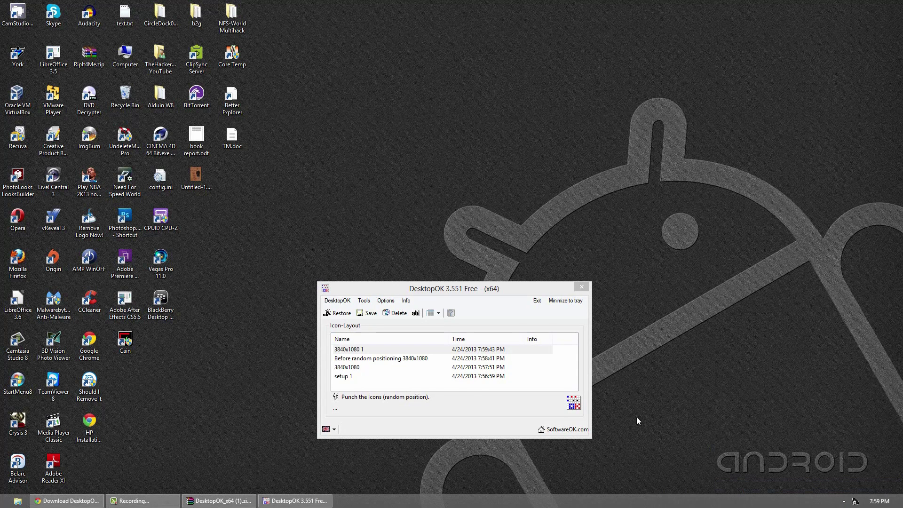
left_click(391, 358)
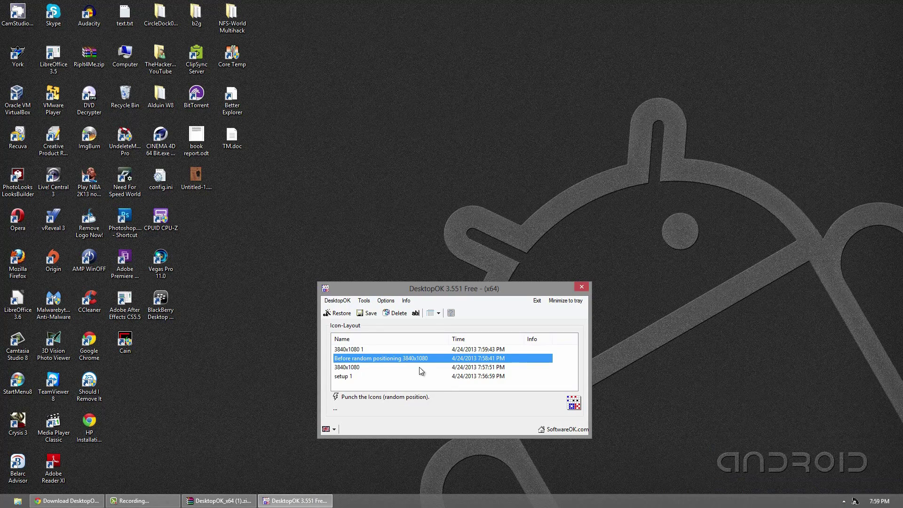